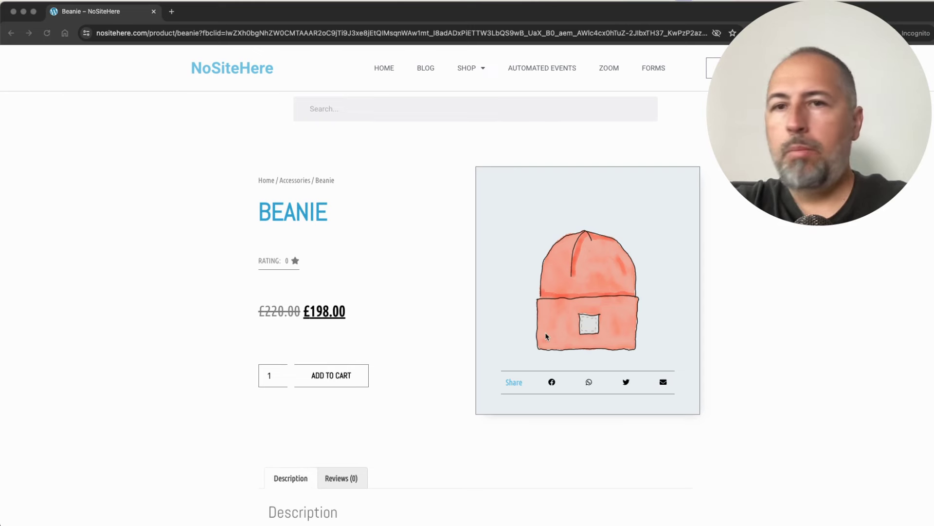
Look over the timed discount offer on the Beanie product page and add one Beanie to the cart.
scroll(546, 335, down, 4)
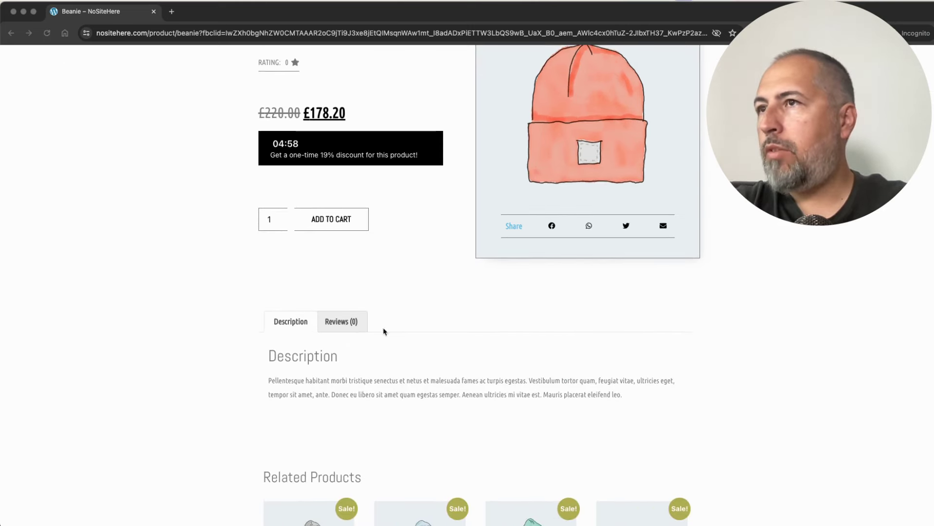
scroll(483, 345, up, 3)
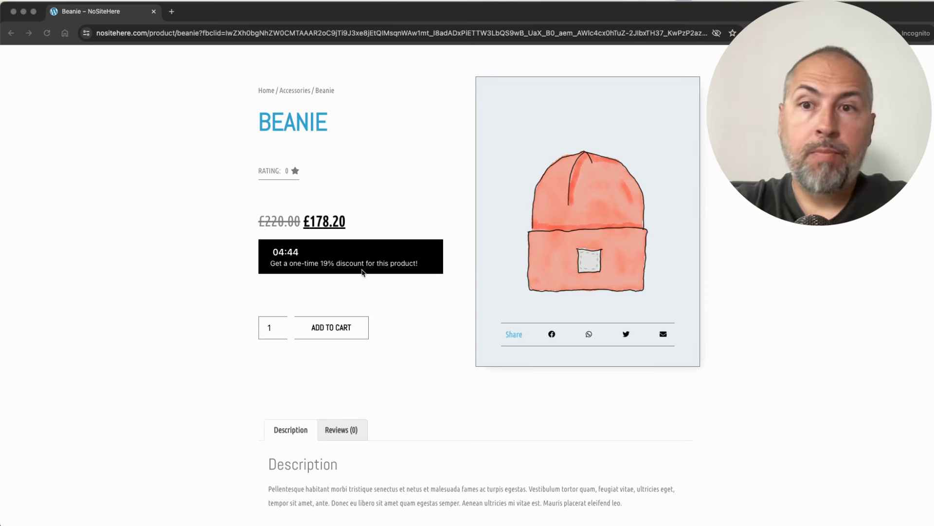
scroll(401, 298, down, 1)
click(337, 322)
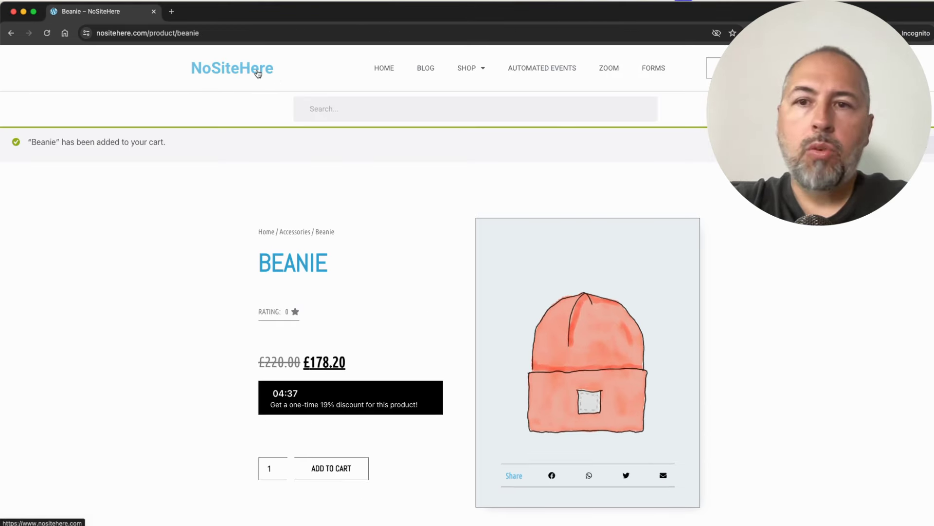
Go from the store's home page to checkout through the discount bar's link, and close the storefront window.
click(258, 74)
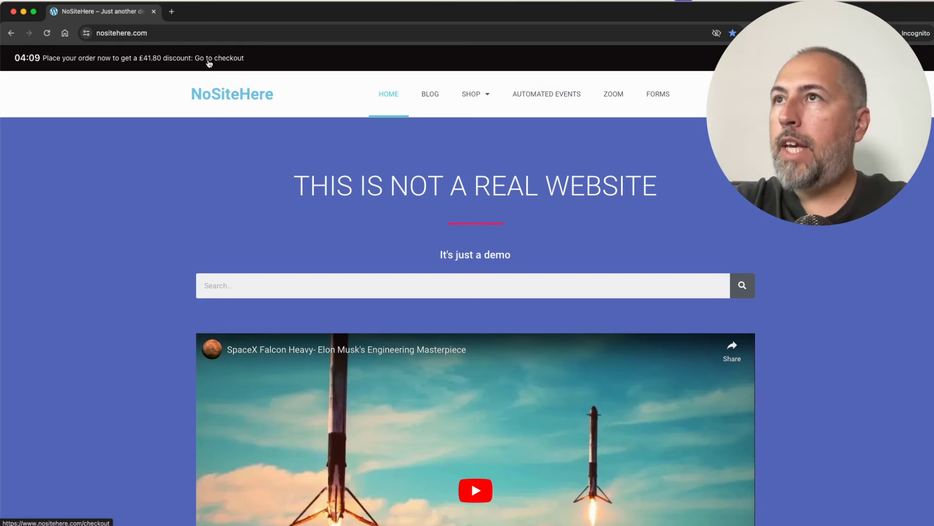
click(209, 63)
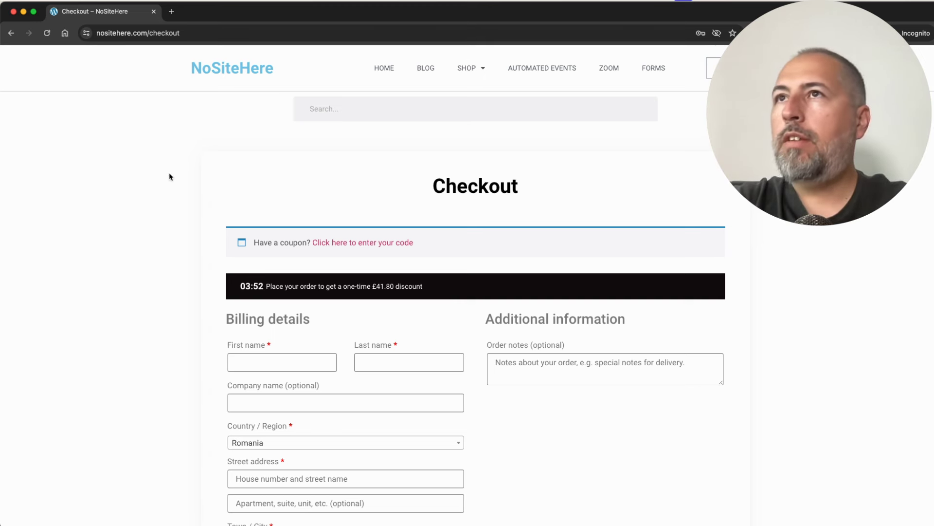
click(13, 12)
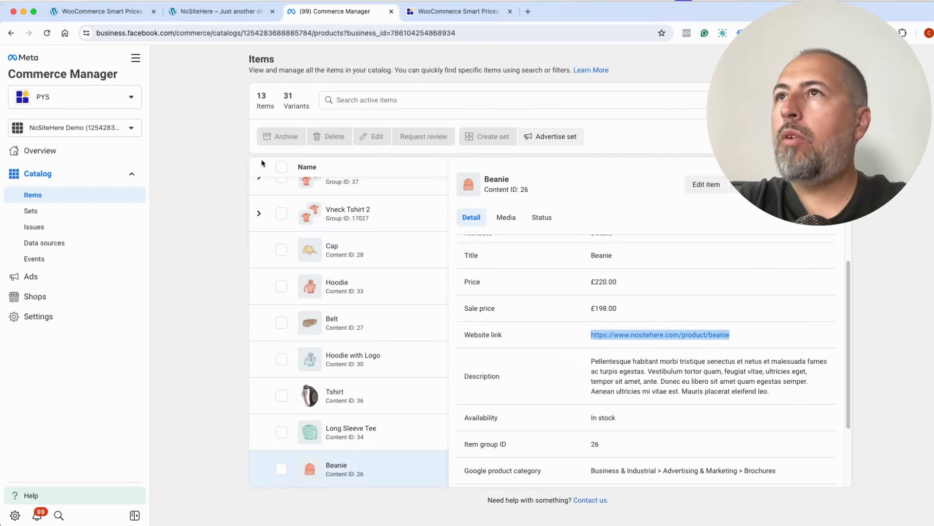
Switch to the WooCommerce Smart Prices admin page and open the "all 10%" smart discount rule for editing.
click(127, 13)
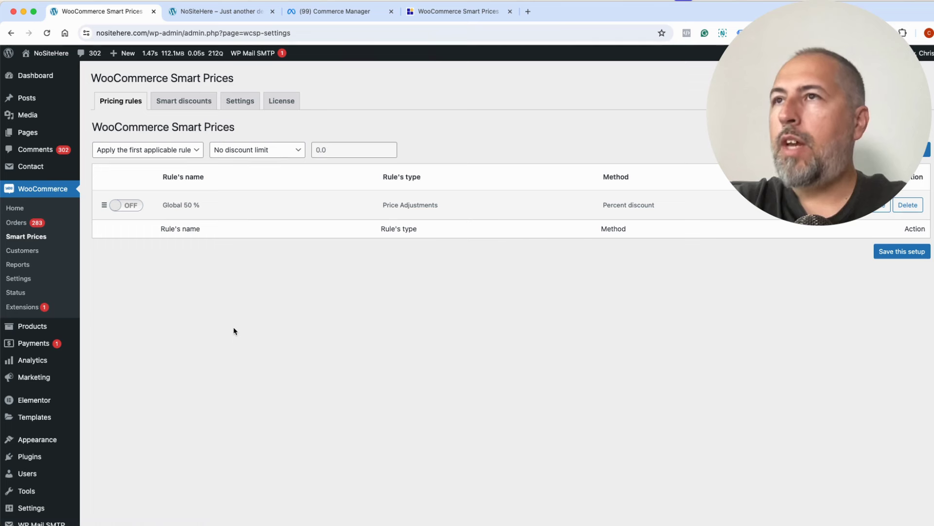
click(191, 100)
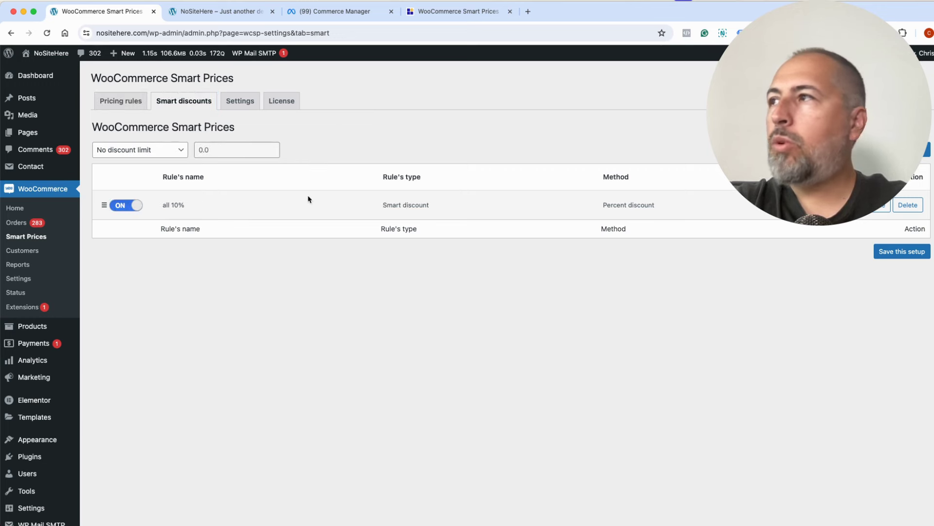
click(879, 205)
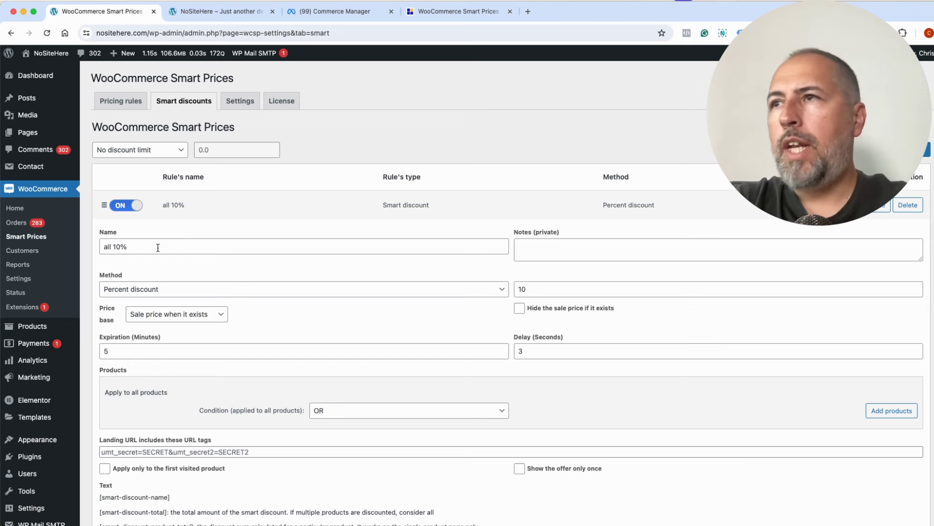
Examine the rule's discount method, price base, expiration, delay and product condition options.
scroll(227, 256, down, 2)
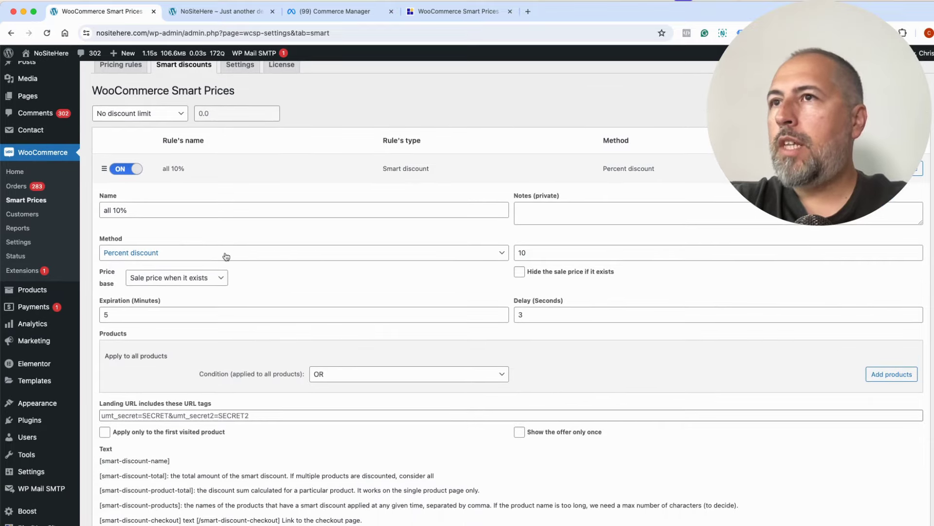
click(227, 257)
click(226, 254)
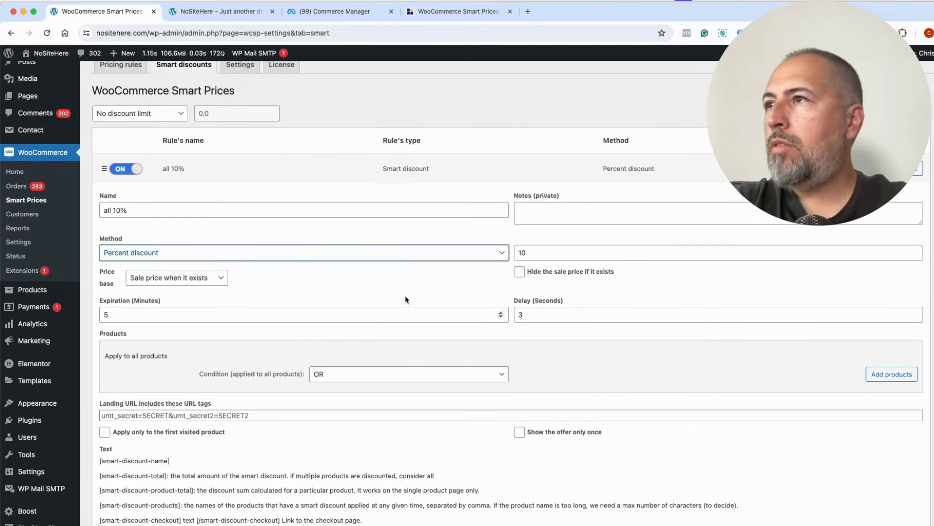
scroll(375, 293, down, 1)
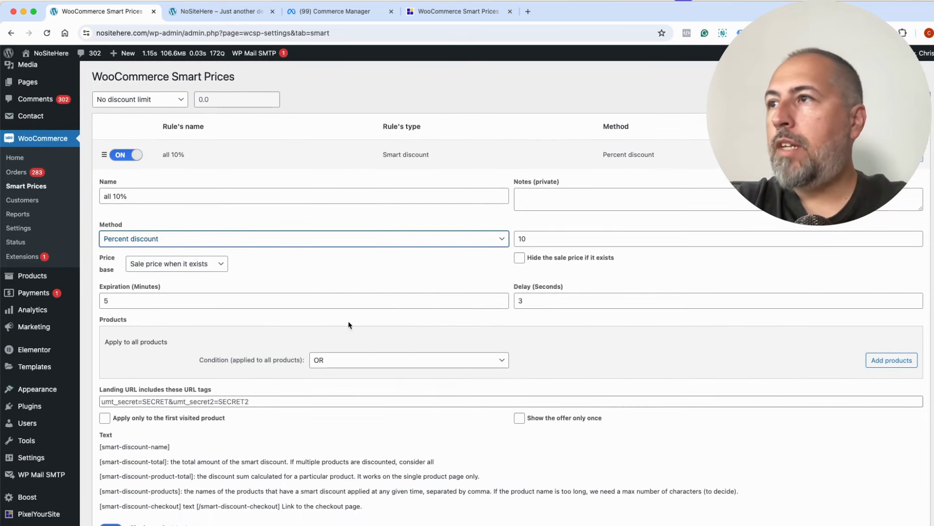
scroll(574, 340, down, 3)
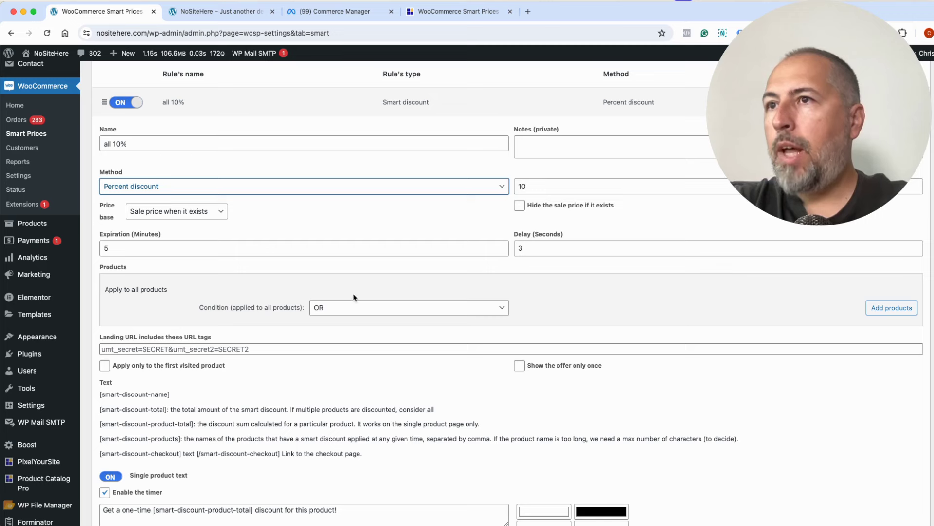
scroll(492, 310, down, 2)
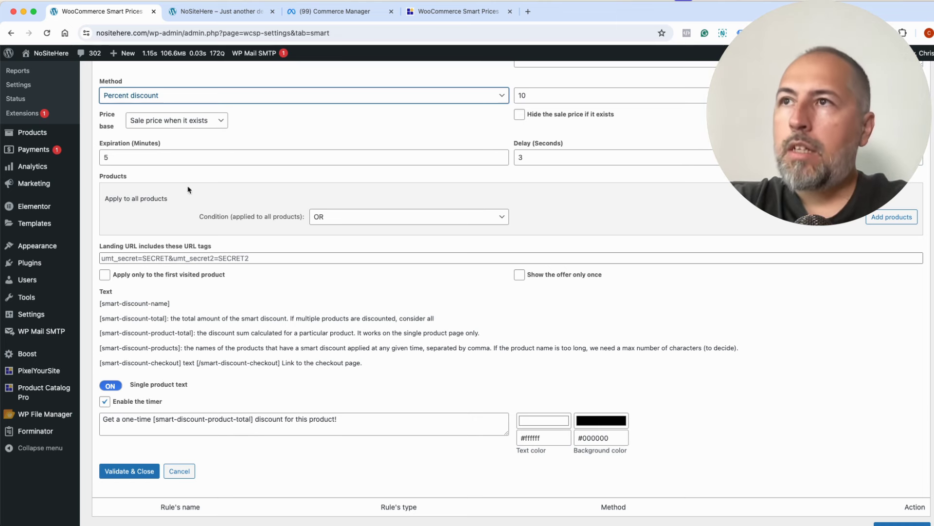
click(468, 221)
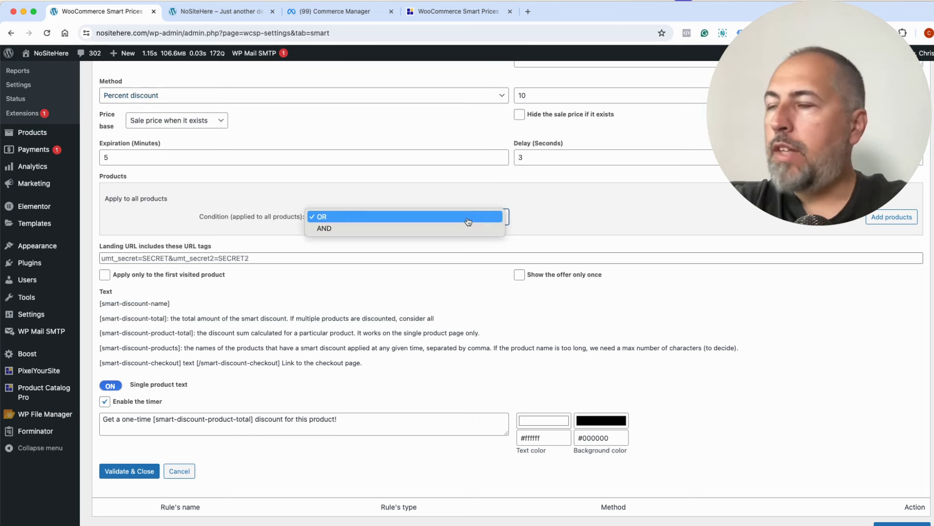
click(748, 215)
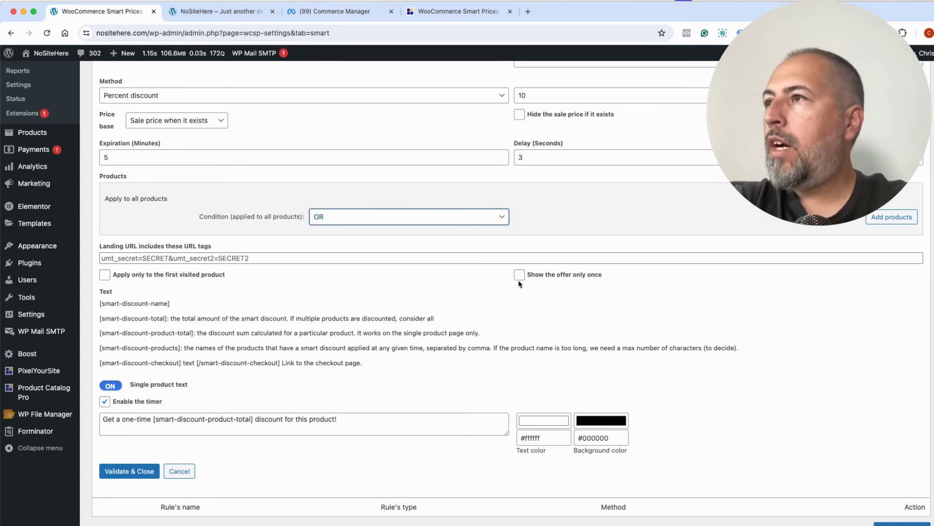
Review the rule's landing URL tags, offer restrictions, text shortcodes and single product text with its timer and colors.
scroll(519, 291, down, 1)
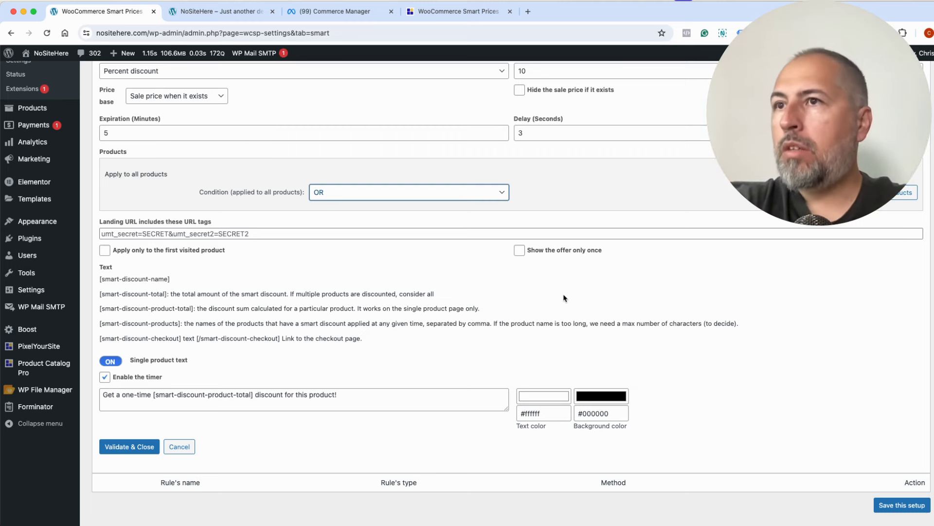
scroll(564, 298, down, 1)
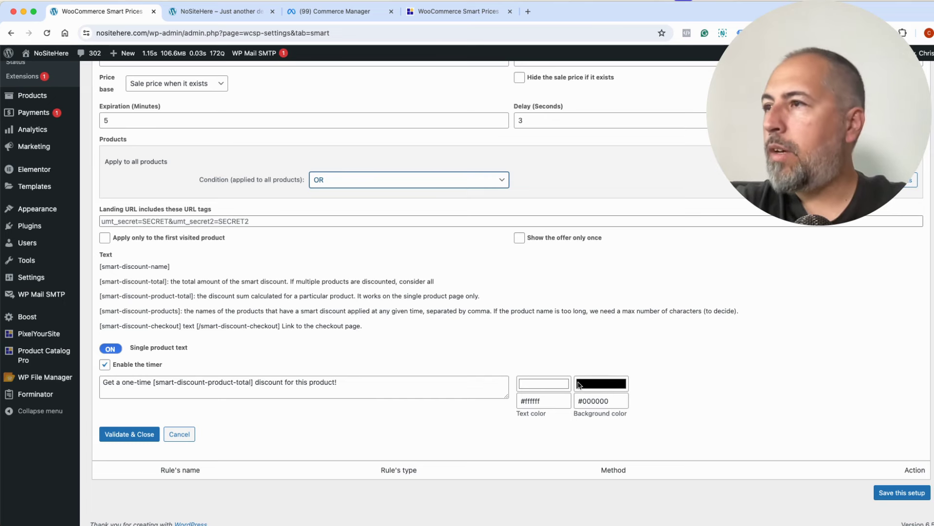
scroll(687, 397, up, 3)
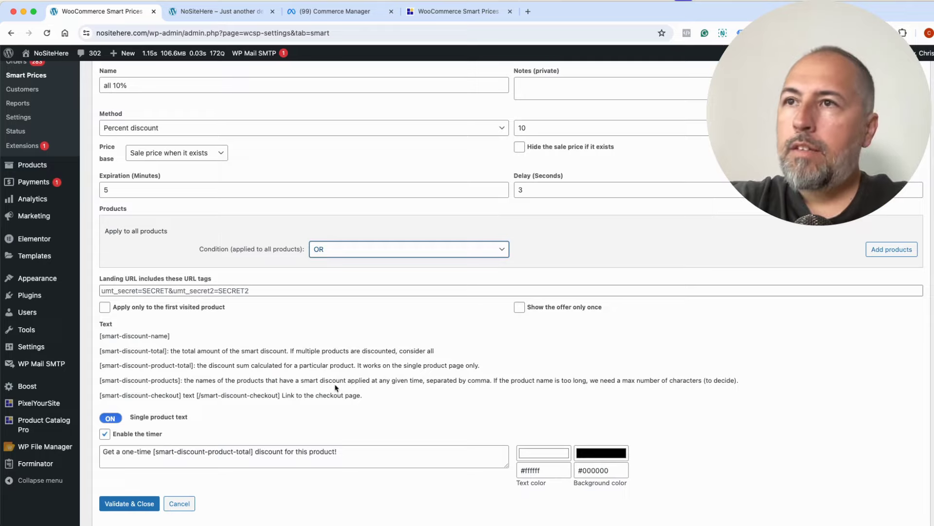
scroll(337, 389, down, 3)
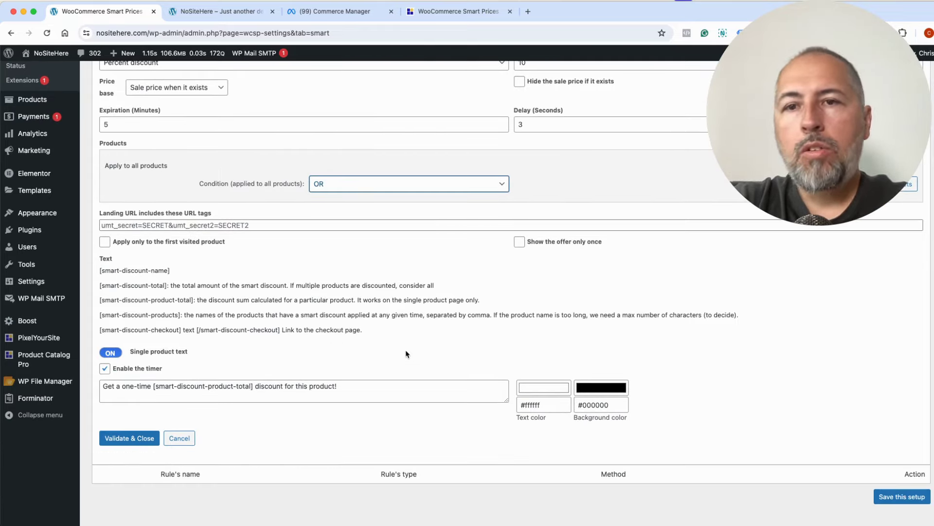
scroll(407, 354, up, 5)
scroll(407, 354, down, 6)
scroll(252, 258, up, 10)
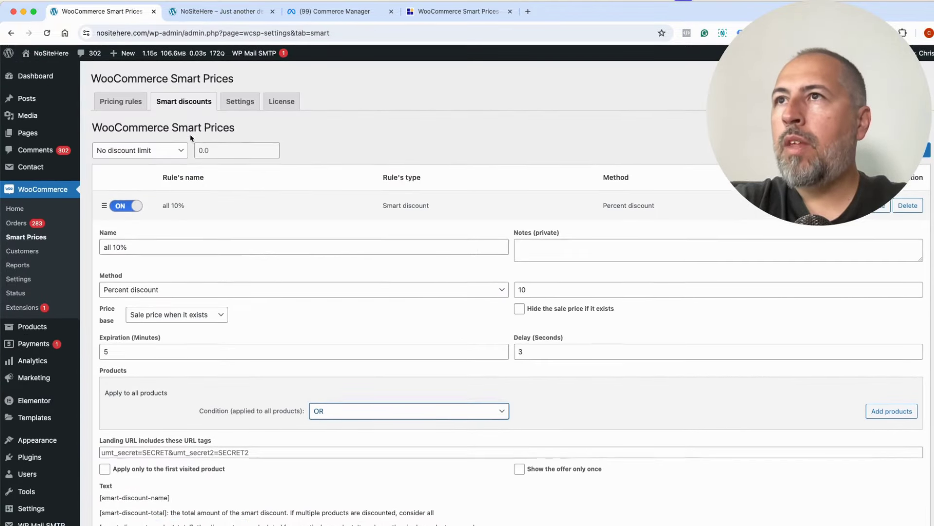
Review the plugin's general settings for pricing rules and the smart discount texts on the cart, checkout, category and top bar.
click(258, 103)
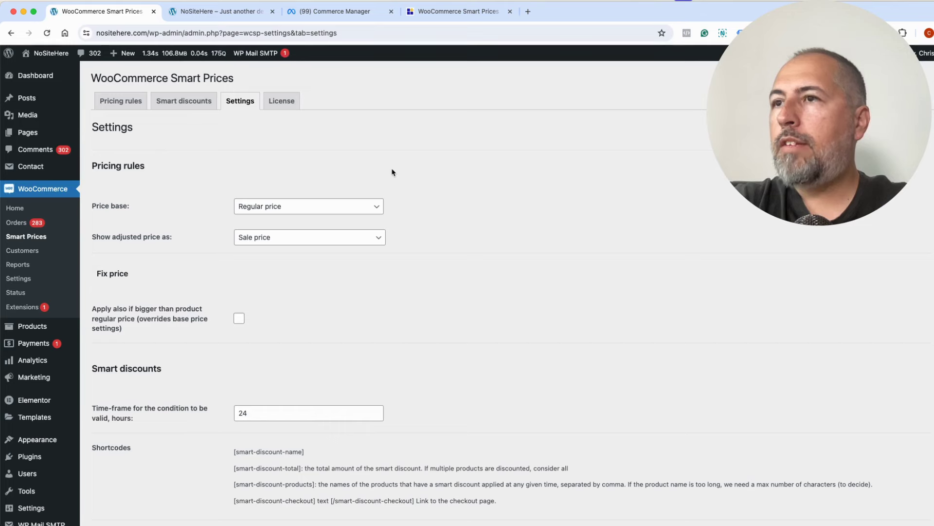
scroll(390, 171, down, 6)
scroll(153, 221, down, 4)
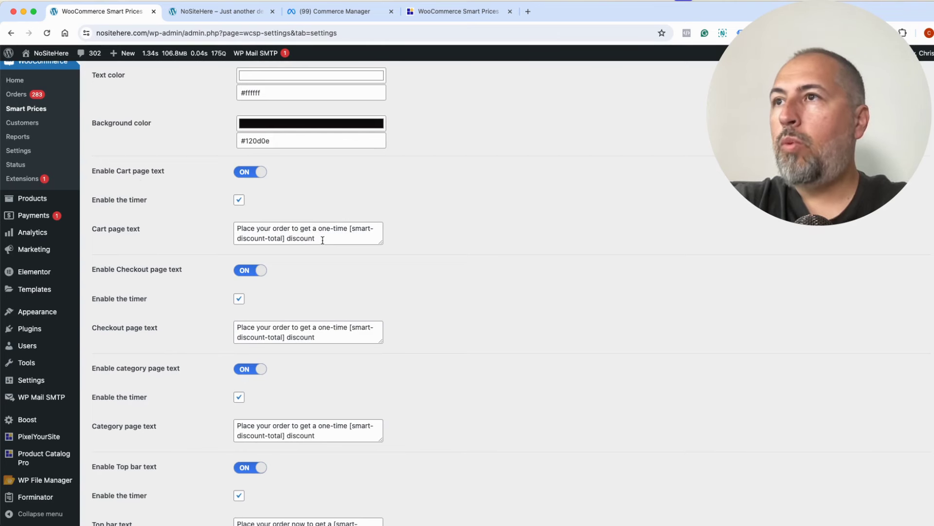
scroll(329, 187, up, 4)
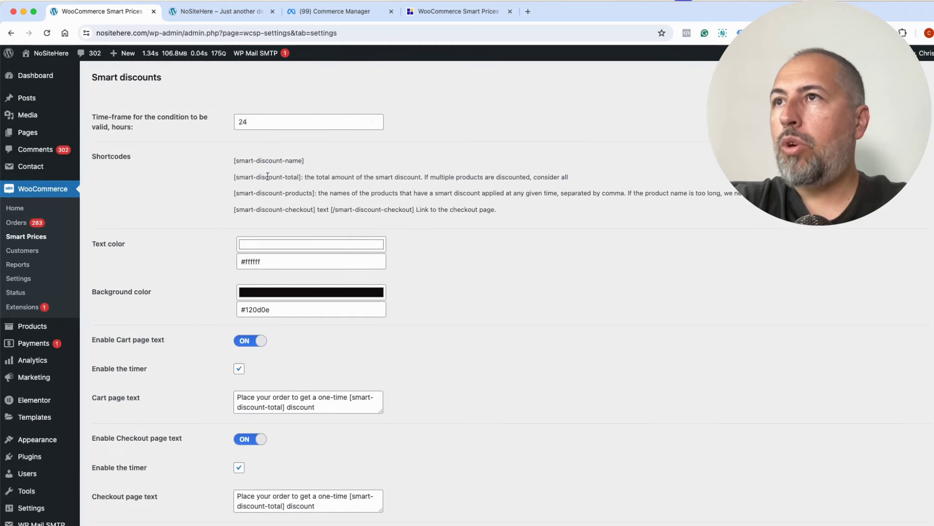
scroll(419, 276, down, 3)
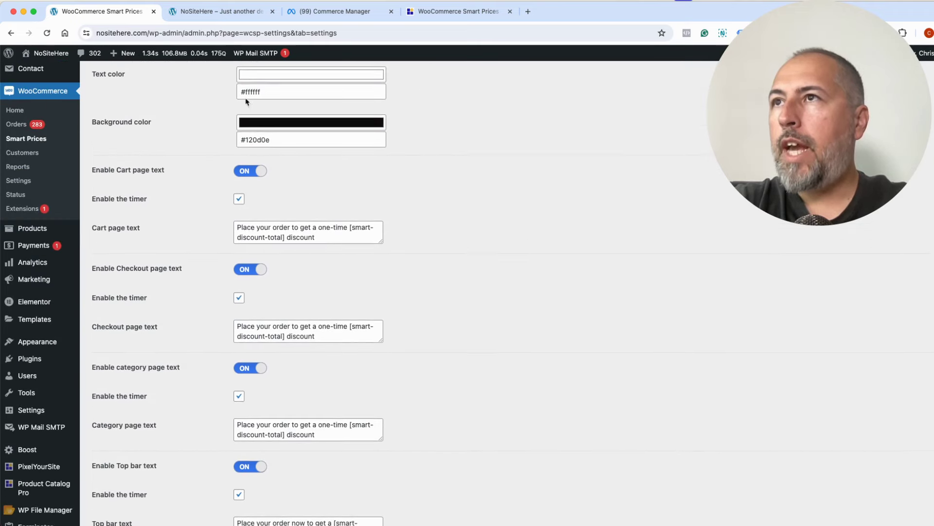
scroll(488, 242, down, 2)
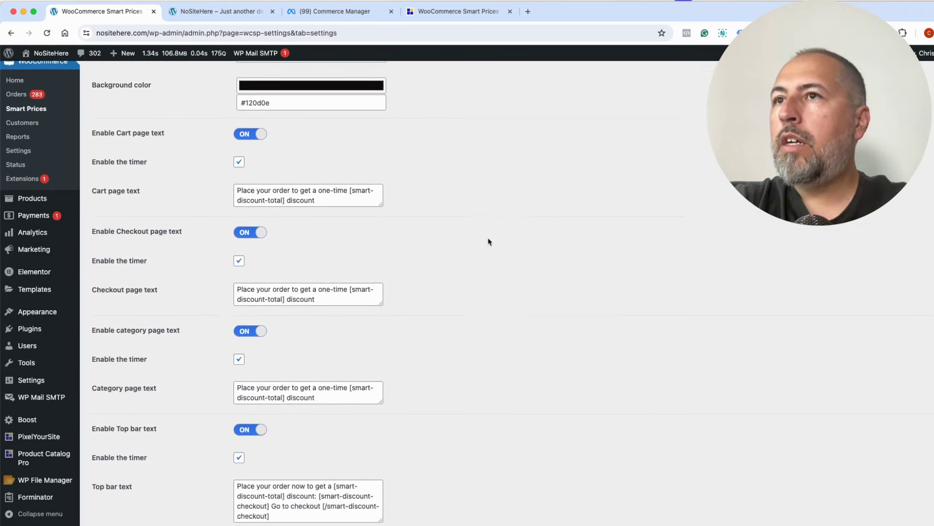
scroll(299, 282, down, 3)
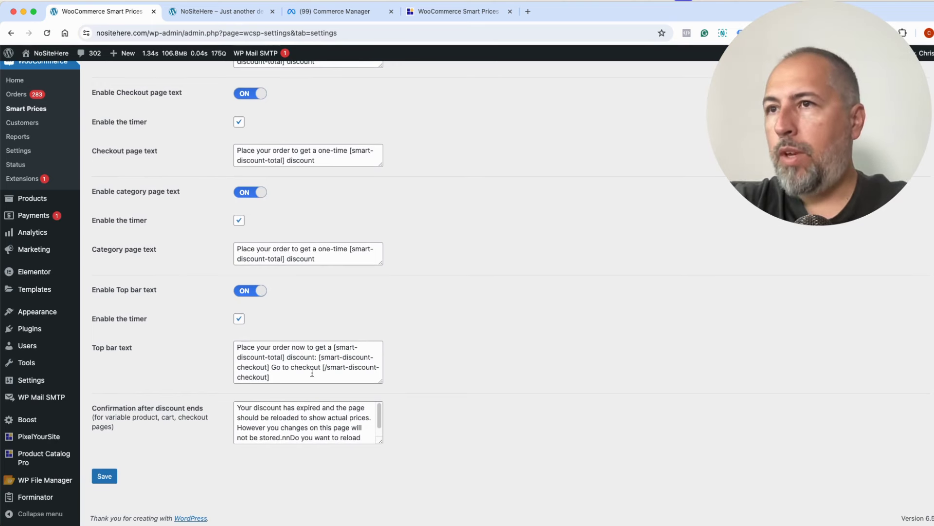
right_click(458, 370)
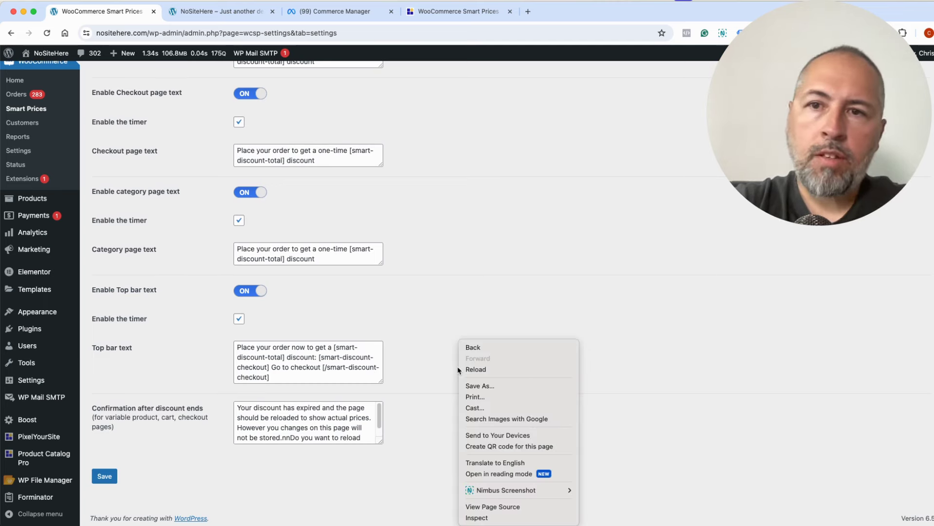
click(444, 340)
scroll(444, 339, up, 15)
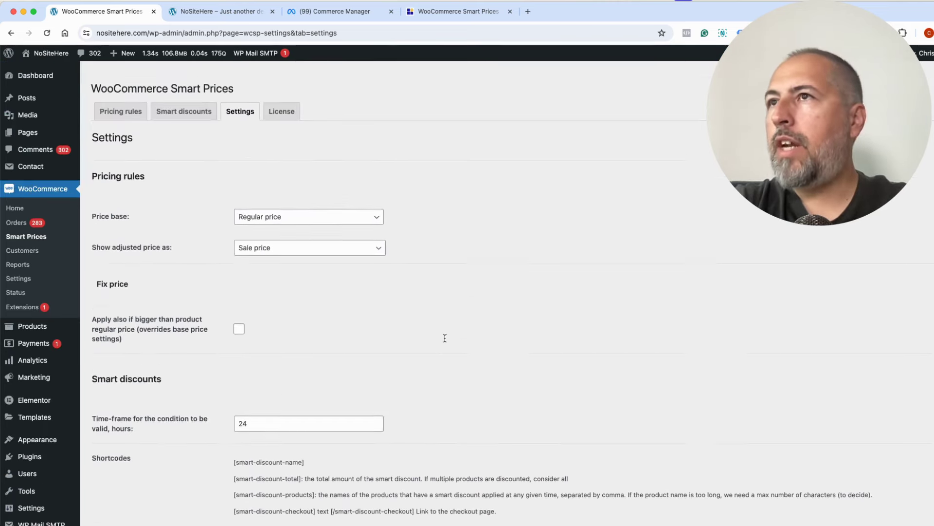
Reopen the "all 10%" smart discount rule and check its price base options, keeping Sale price when it exists.
click(183, 101)
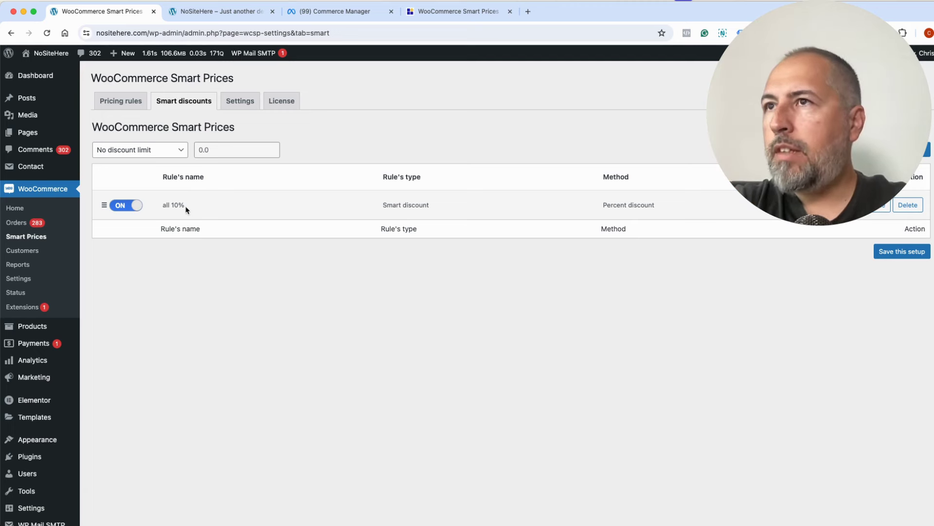
click(876, 205)
scroll(562, 268, down, 1)
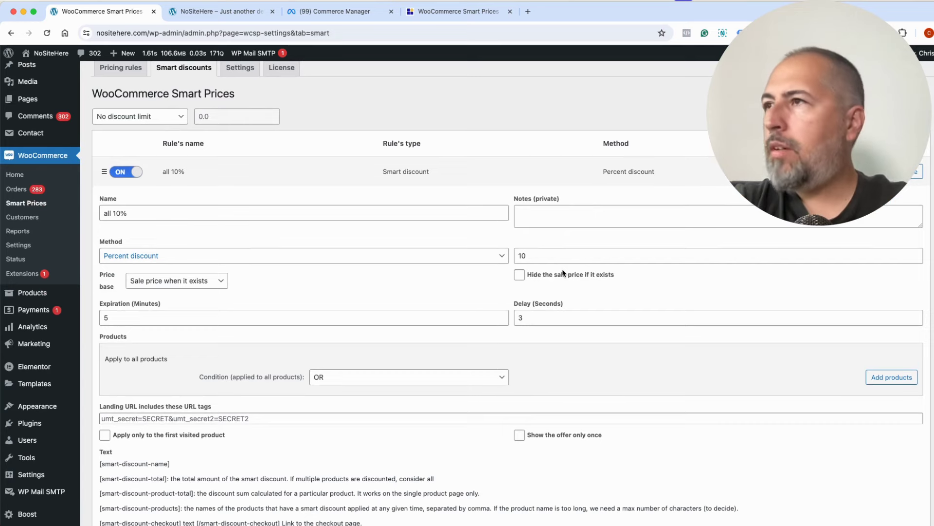
scroll(563, 272, down, 3)
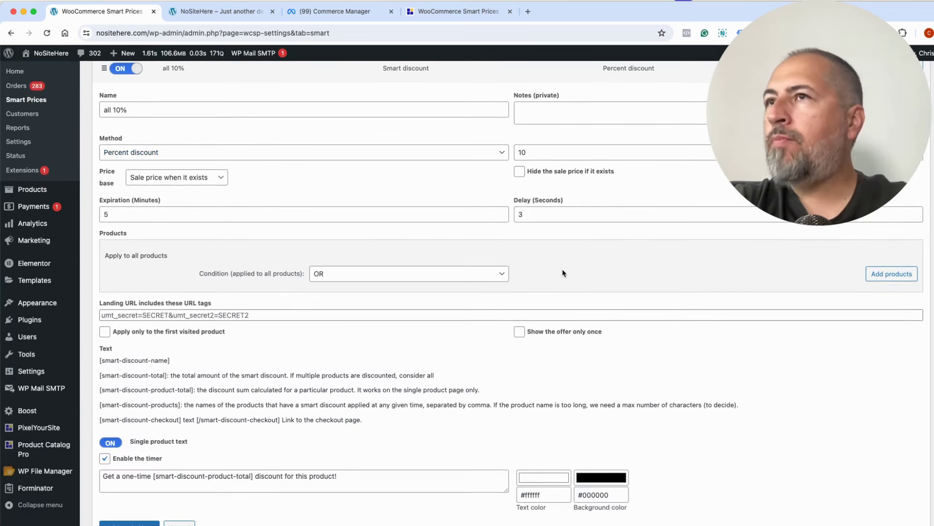
scroll(563, 273, up, 1)
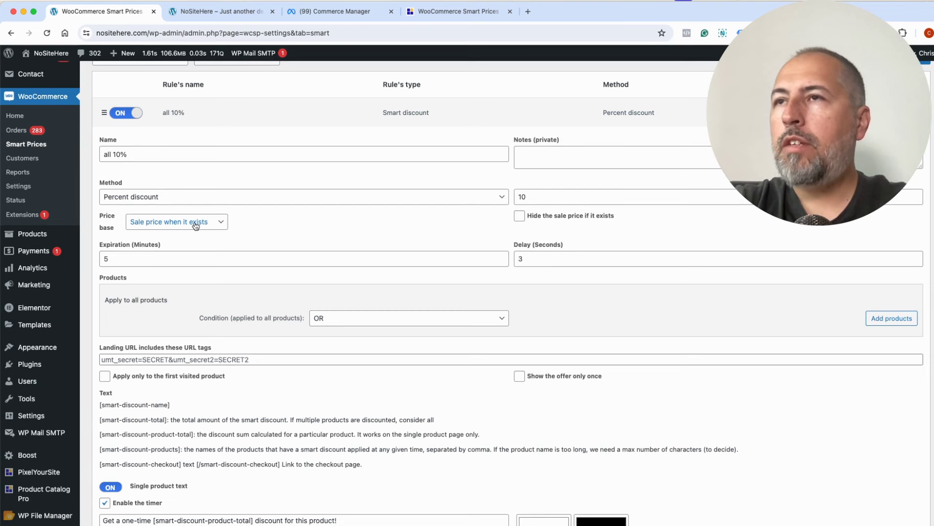
click(221, 226)
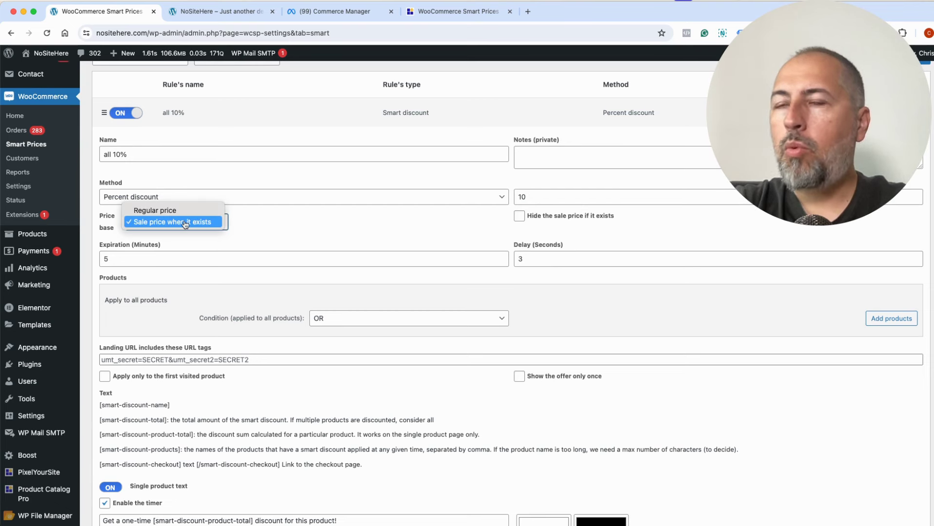
click(217, 226)
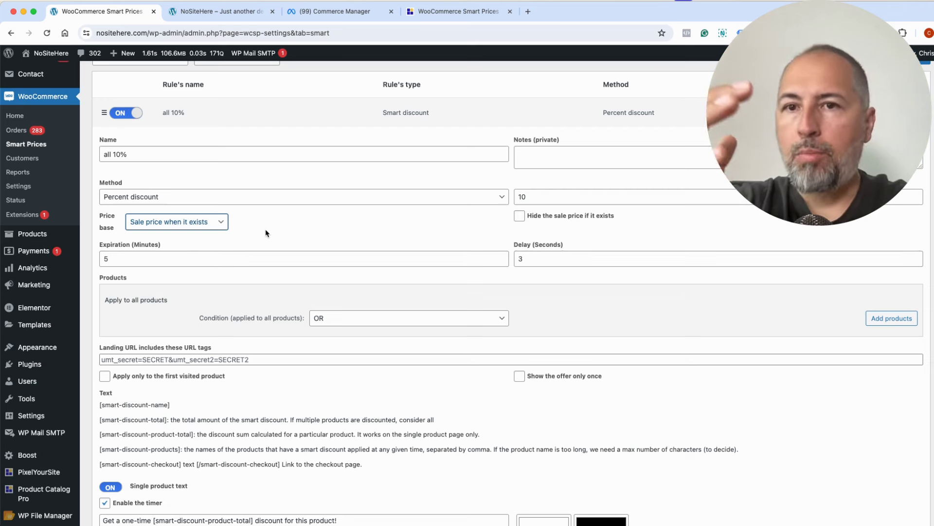
Try Regular price as the price base of the "all 10%" smart discount rule.
click(215, 227)
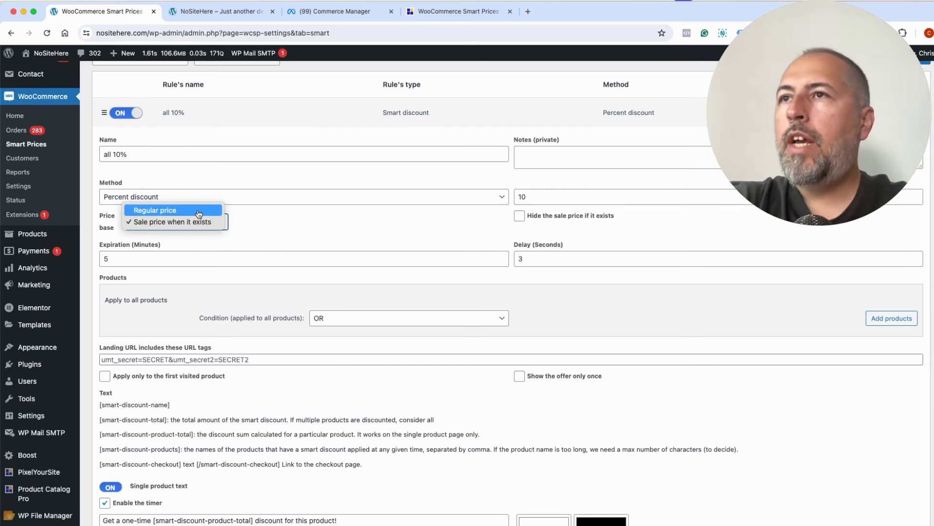
click(198, 211)
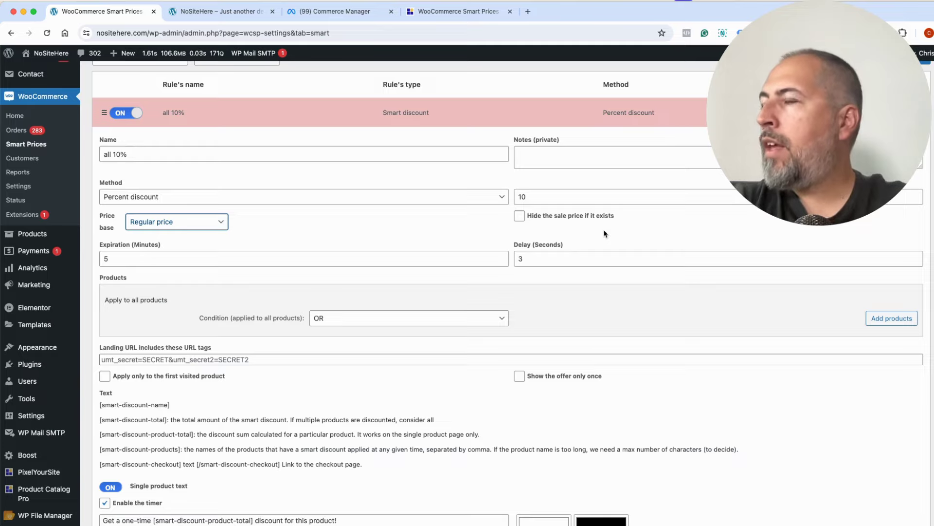
Check the list of general pricing rules and return to the smart discounts without saving the rule.
scroll(605, 234, up, 3)
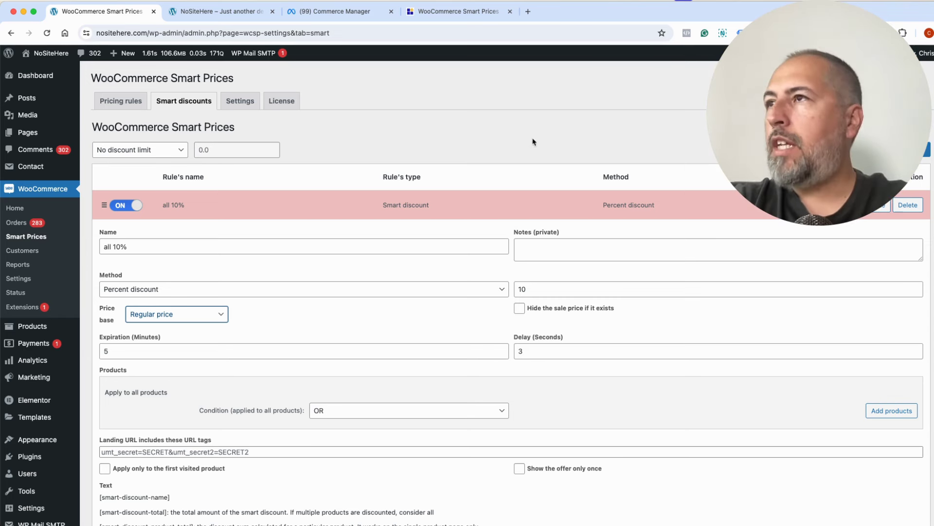
click(133, 100)
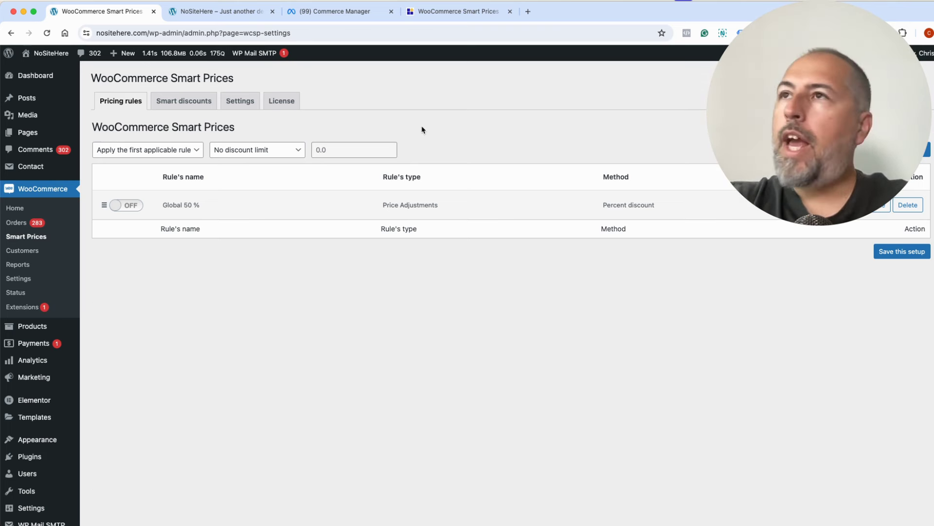
click(197, 103)
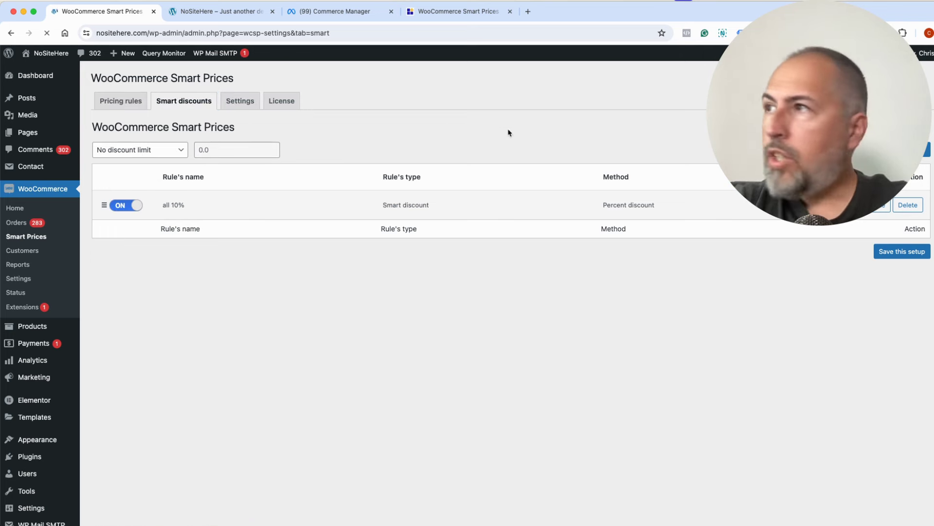
Reopen the "all 10%" smart discount rule and examine its landing URL tags field.
scroll(574, 345, down, 5)
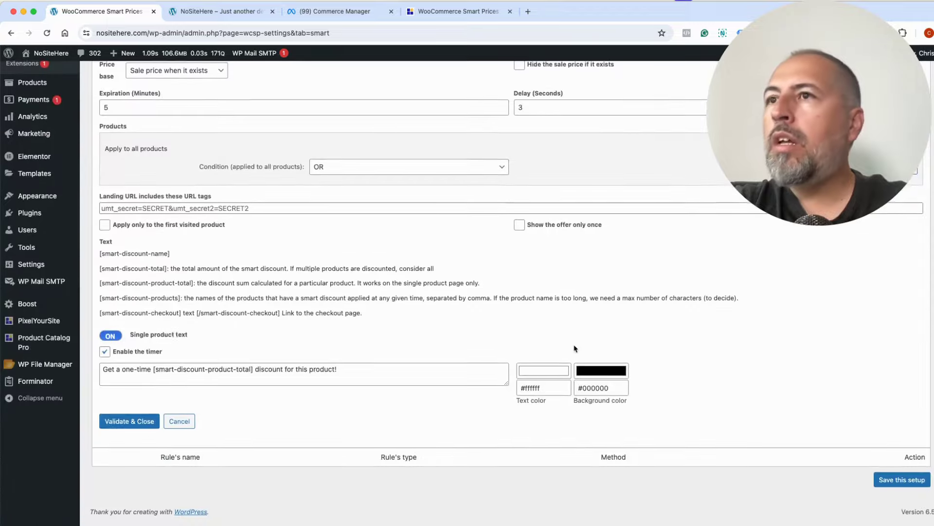
scroll(251, 273, up, 1)
click(116, 234)
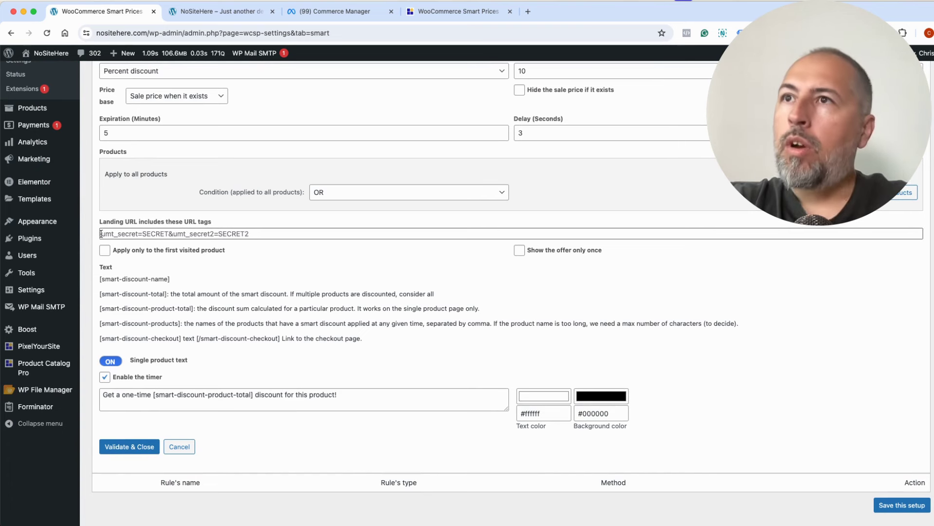
click(102, 233)
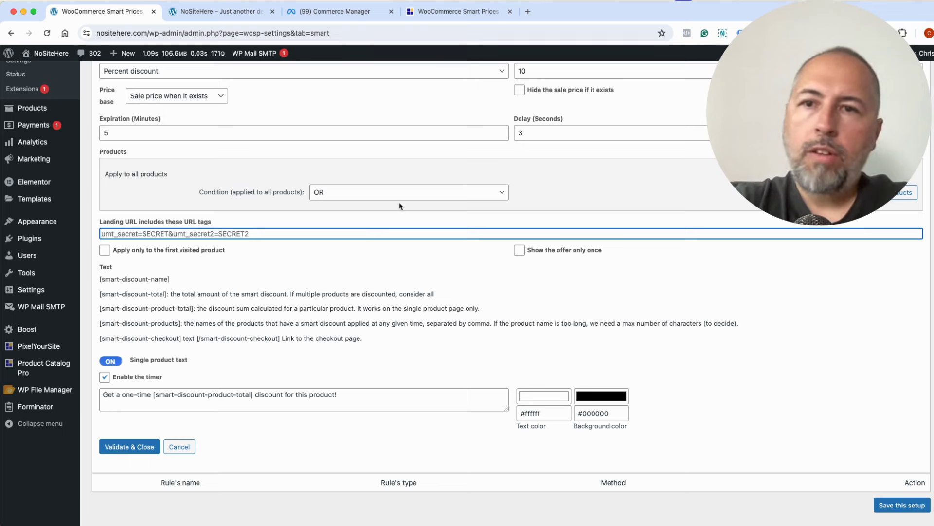
Switch to the PixelYourSite website's WooCommerce Smart Prices page and review the Bundle Licenses offered from it.
click(458, 12)
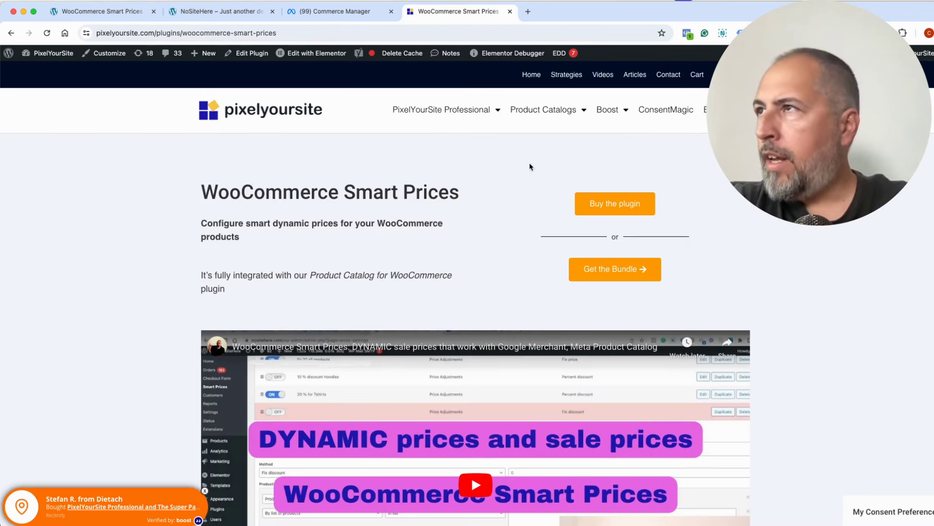
mouse_move(584, 109)
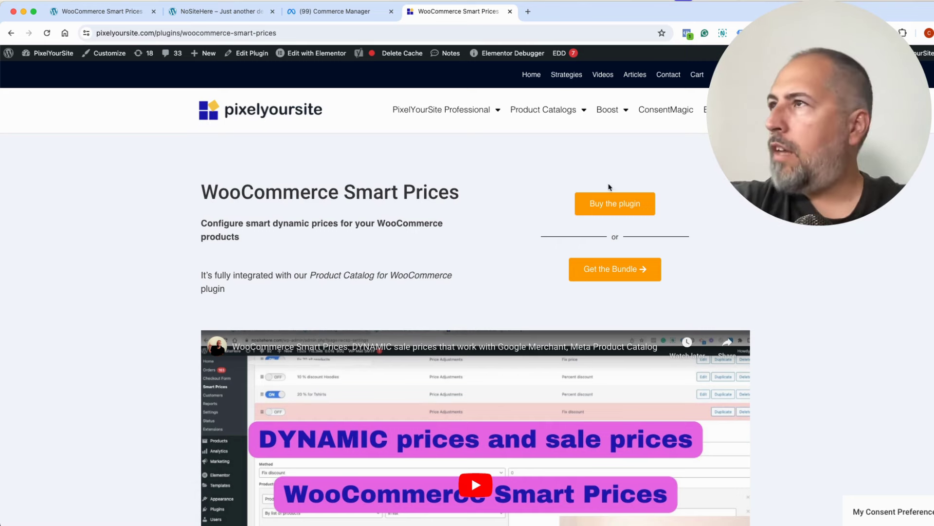
click(615, 269)
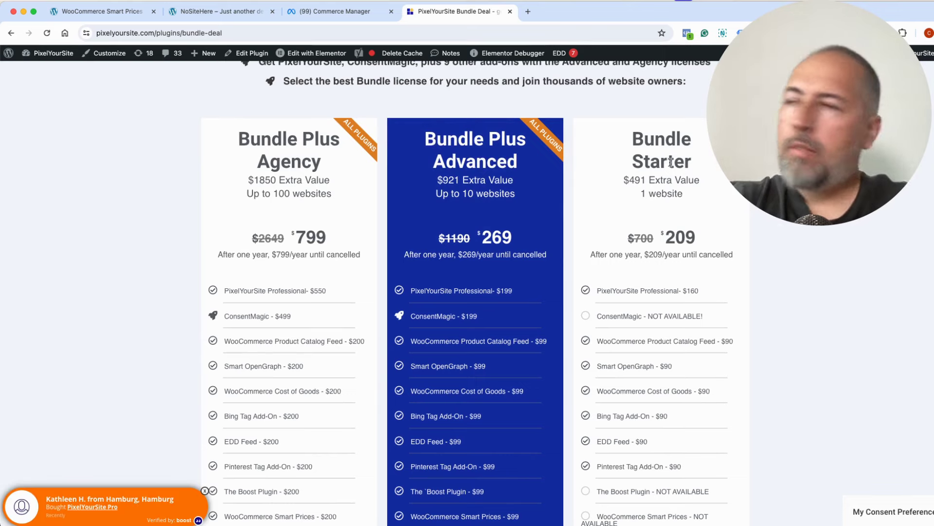
scroll(615, 191, up, 4)
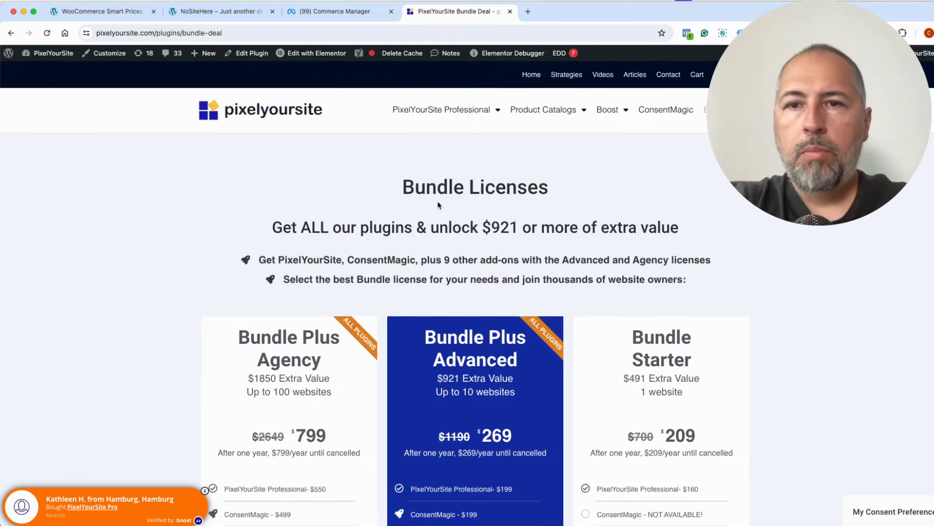
Switch to Meta Commerce Manager and view the Beanie item's catalog details.
click(368, 12)
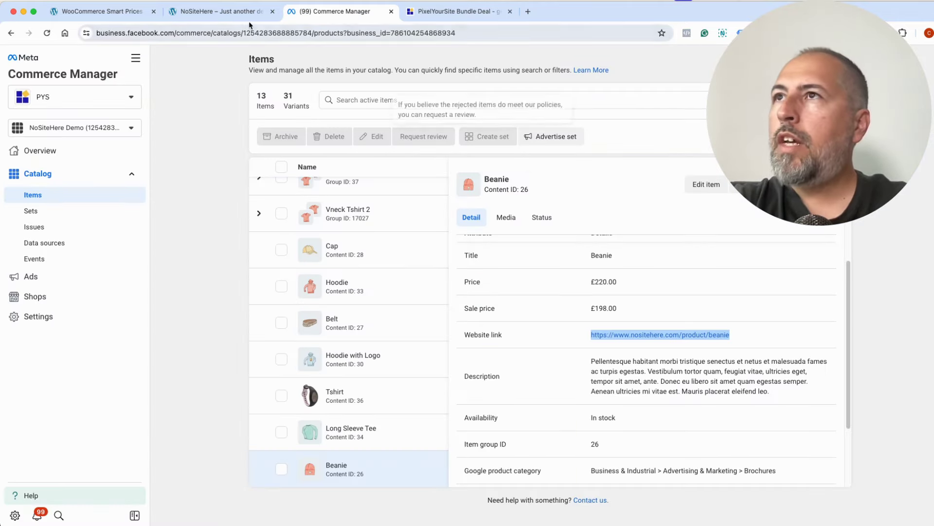